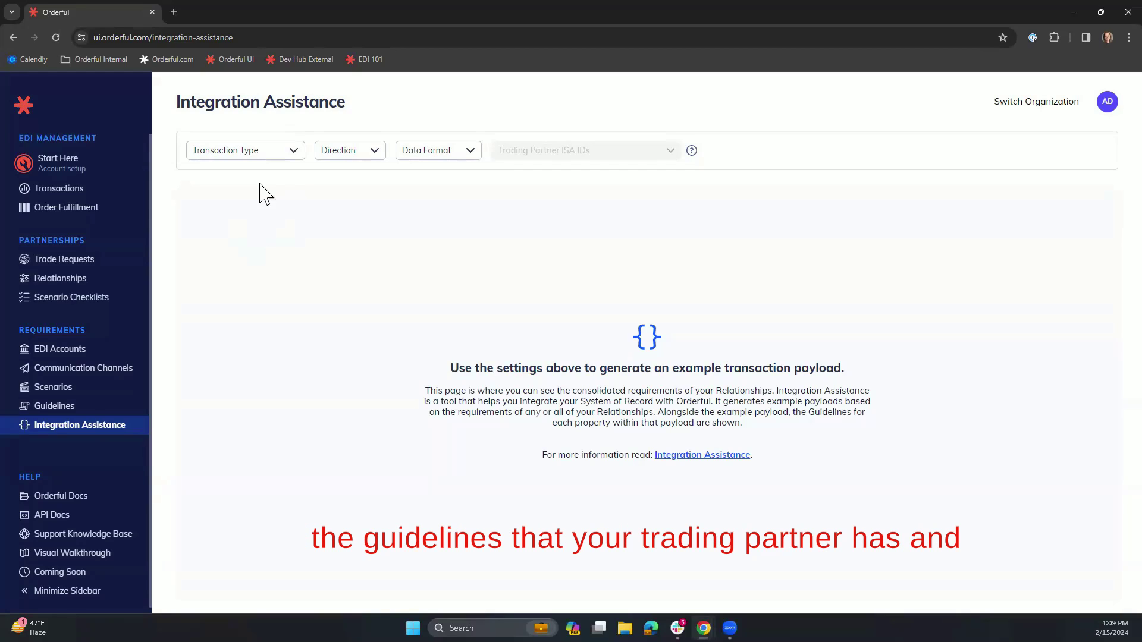
Step: Set the example payload criteria to transaction type 850 Purchase Order, direction In and data format JSON
left_click(269, 152)
left_click(293, 242)
left_click(351, 158)
left_click(351, 182)
left_click(416, 150)
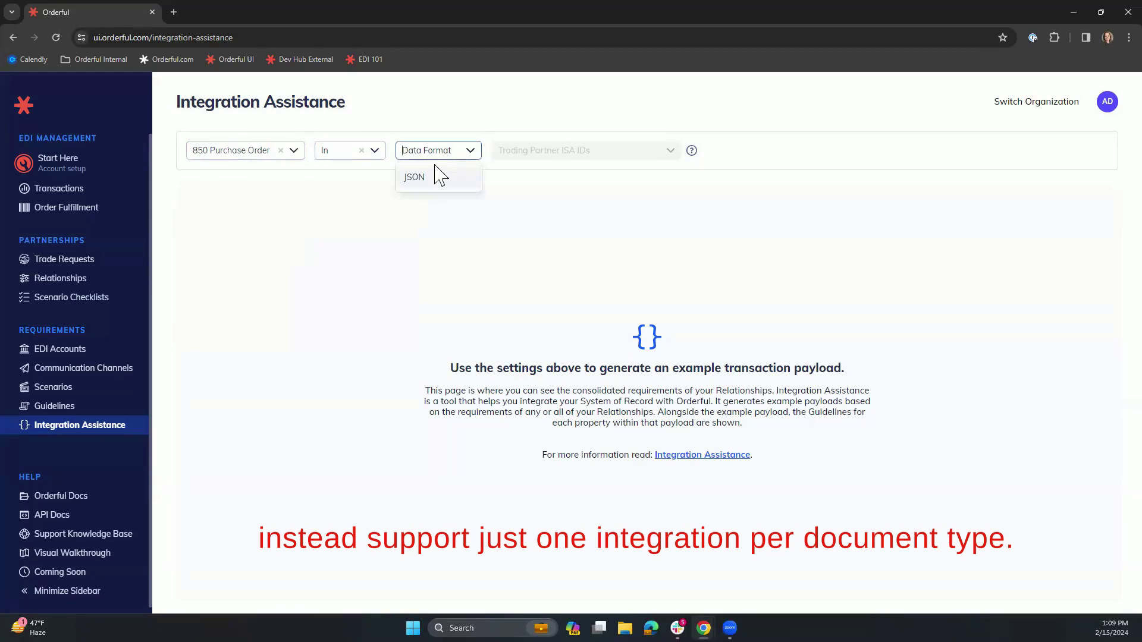
left_click(431, 178)
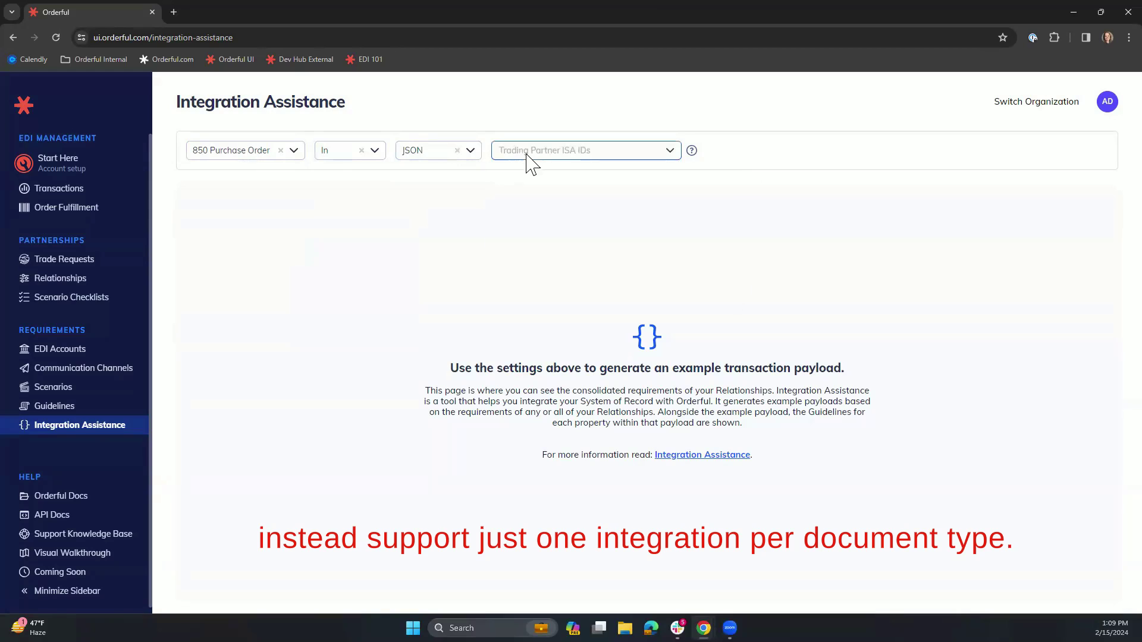
Step: Select AMAZON, HomeDepot-DEMO and Target-DEMO as the trading partners for the generated payload
left_click(528, 156)
left_click(545, 225)
left_click(551, 247)
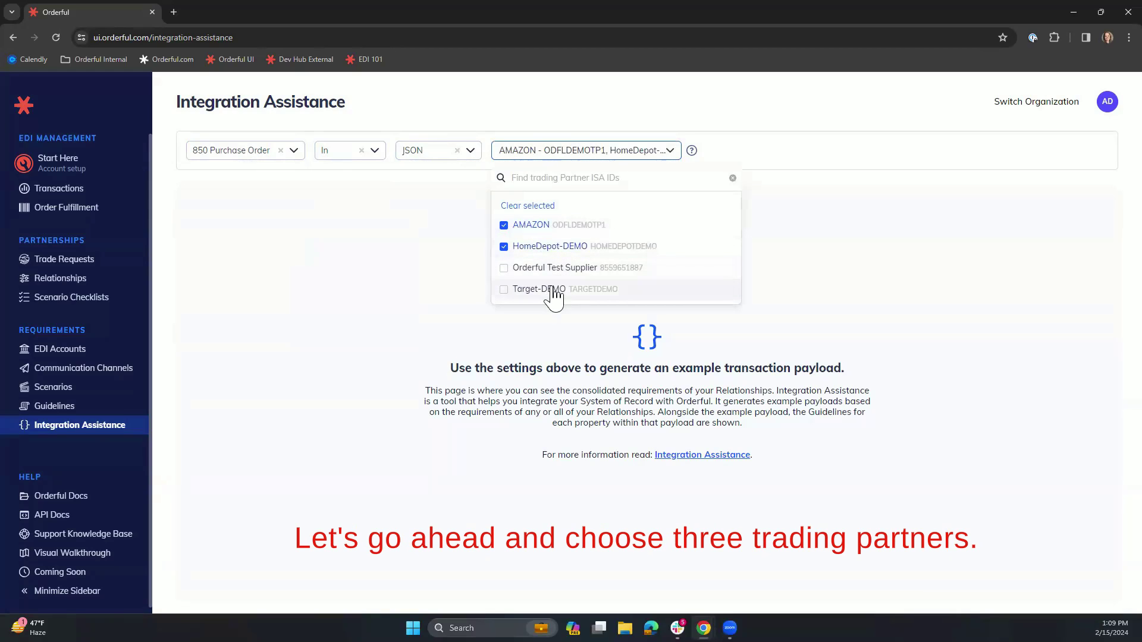
left_click(548, 289)
left_click(529, 123)
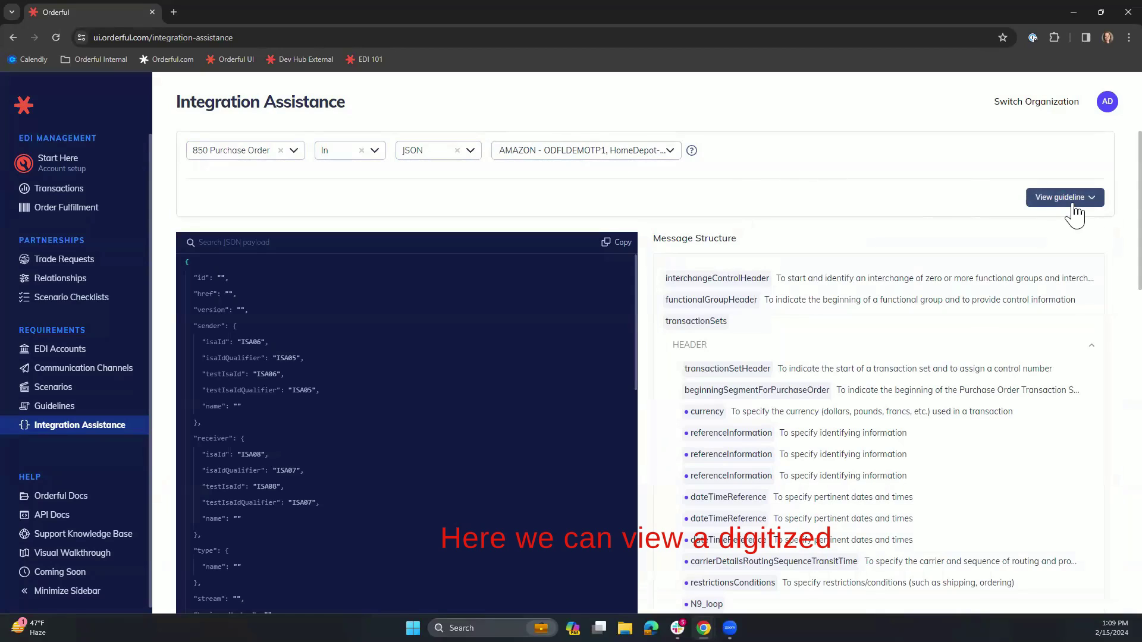
Step: Open AMAZON's guideline for the 850 and review its required segments, data elements and formats
left_click(1069, 201)
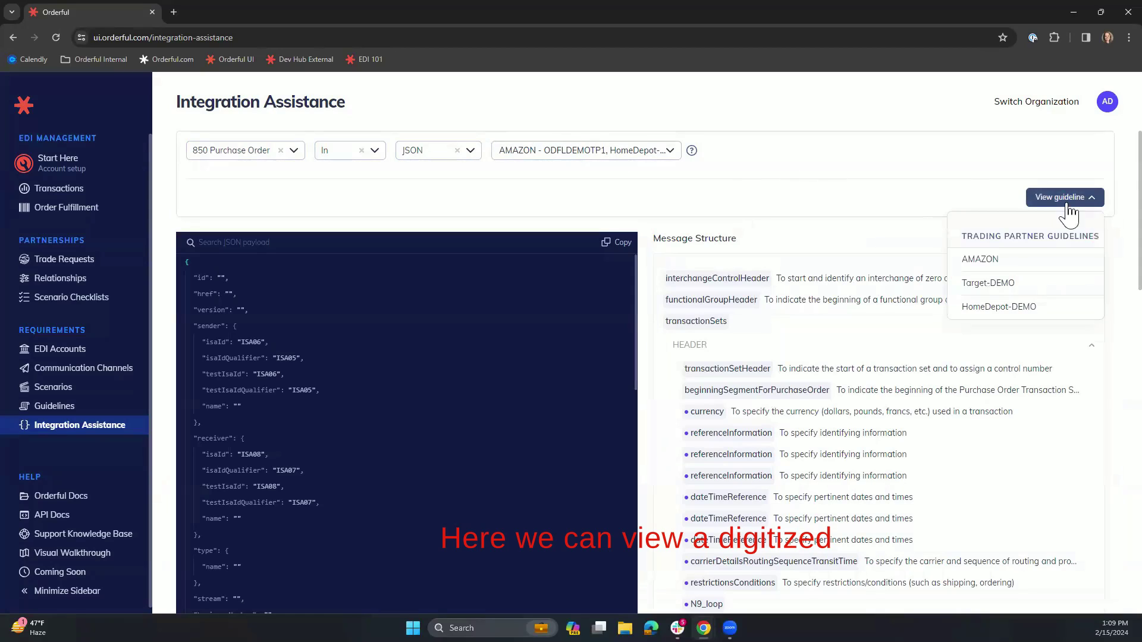
left_click(1037, 261)
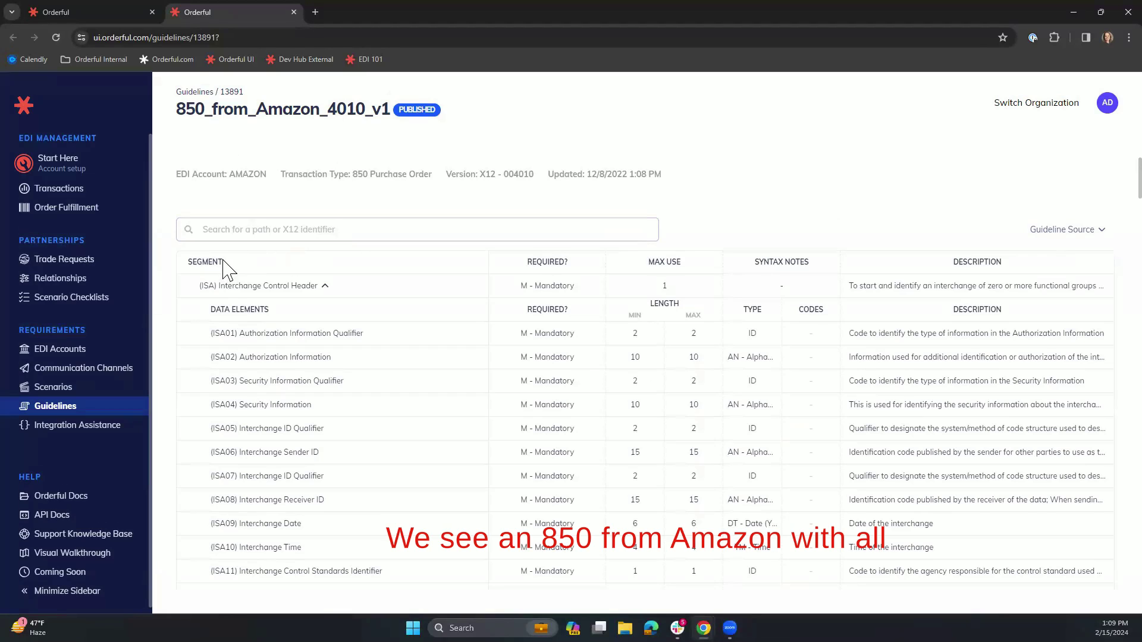
scroll(434, 280, "down", 5)
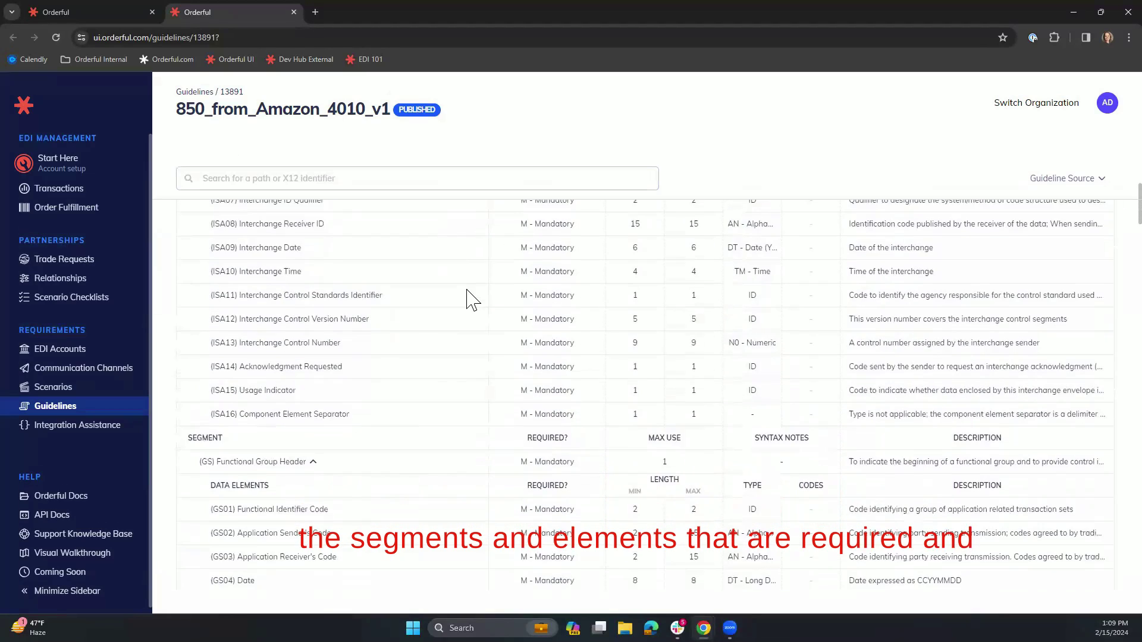
scroll(468, 300, "down", 8)
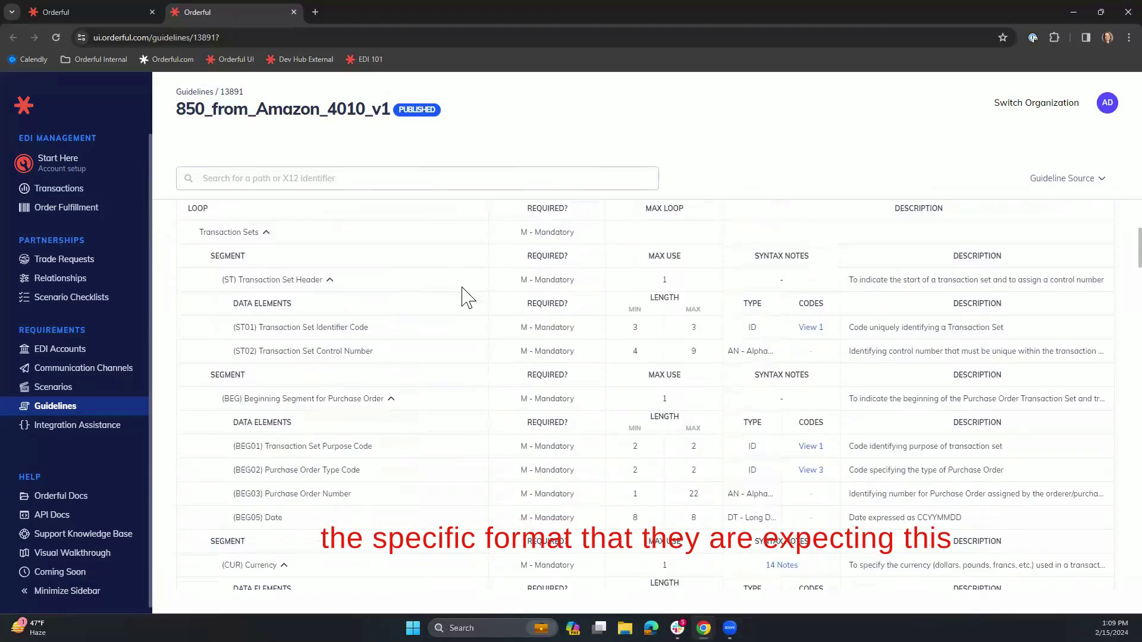
scroll(466, 297, "down", 7)
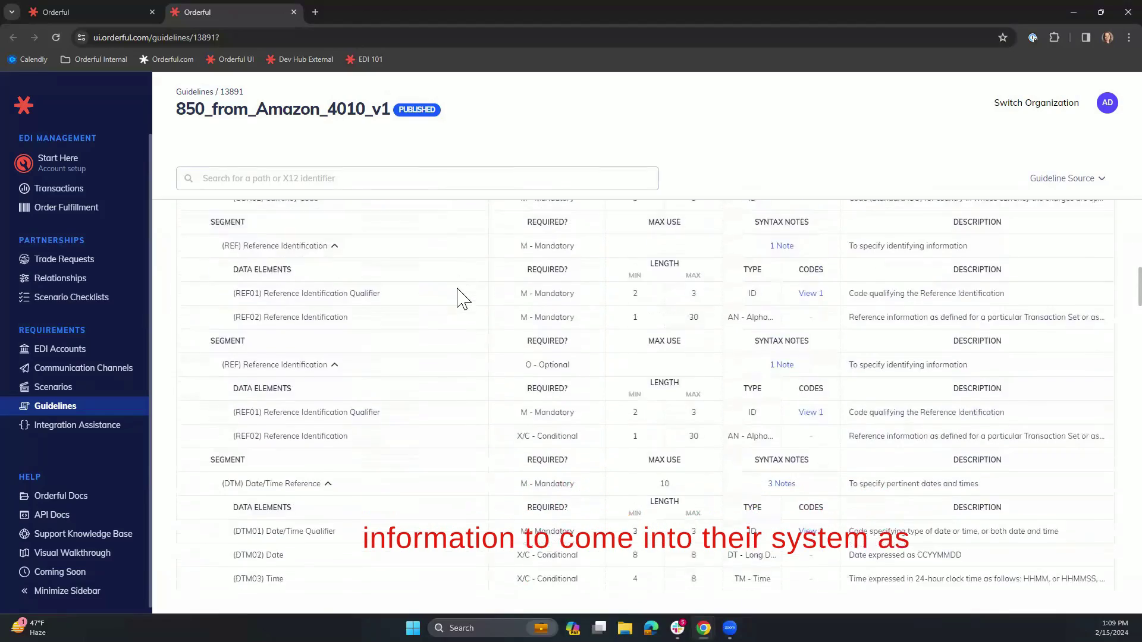
scroll(458, 297, "down", 4)
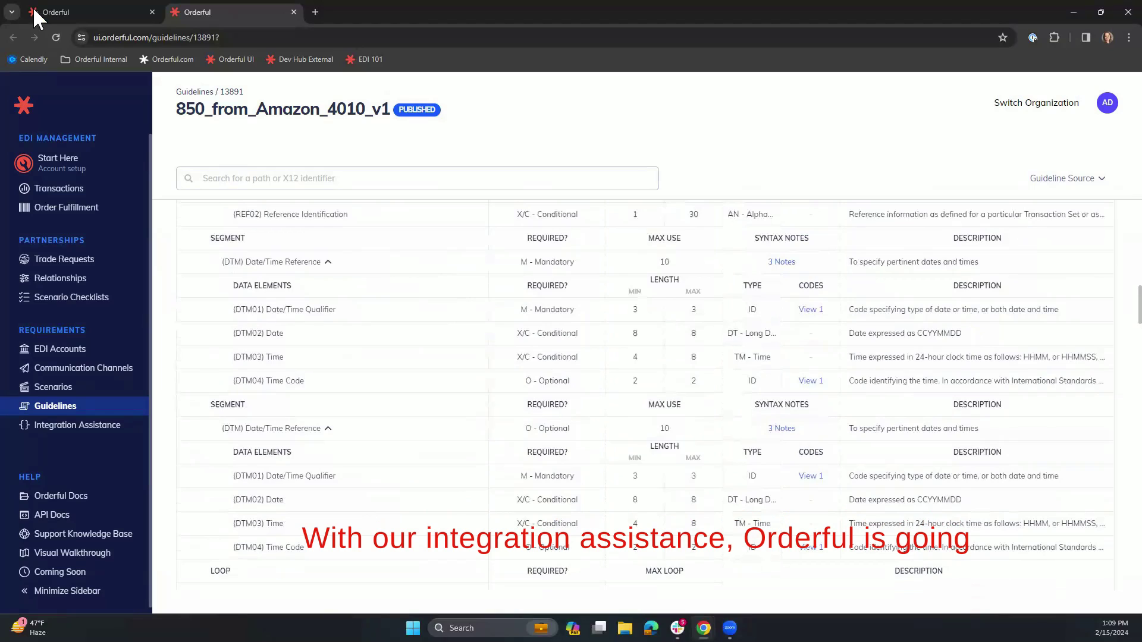
Step: Return to Integration Assistance and examine the combined JSON payload for the three selected trading partners
left_click(74, 8)
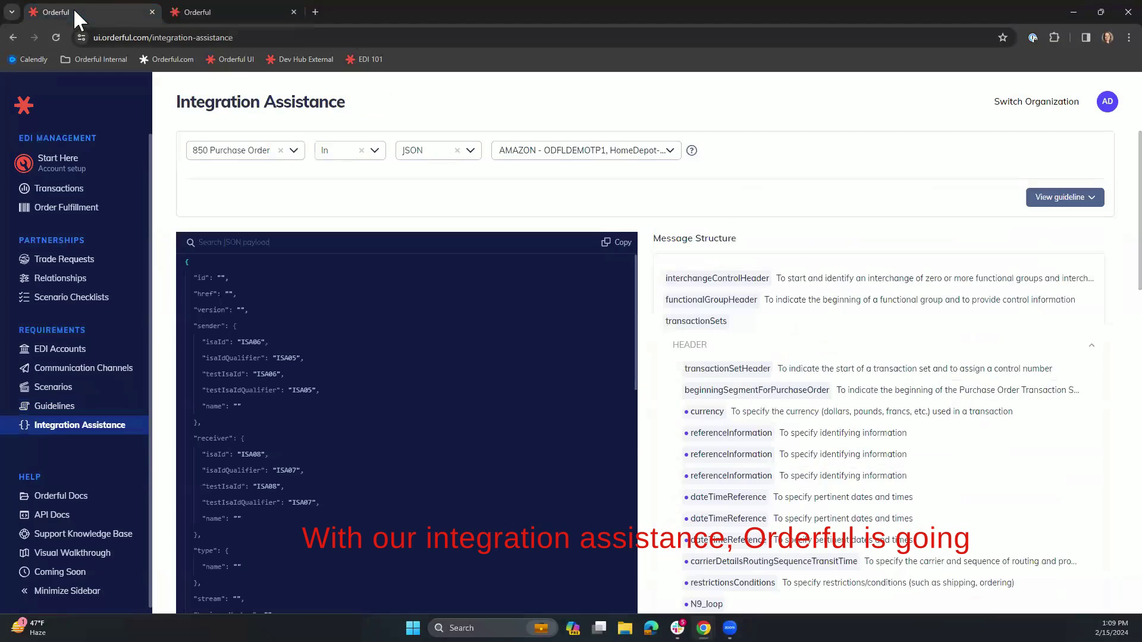
left_click(574, 152)
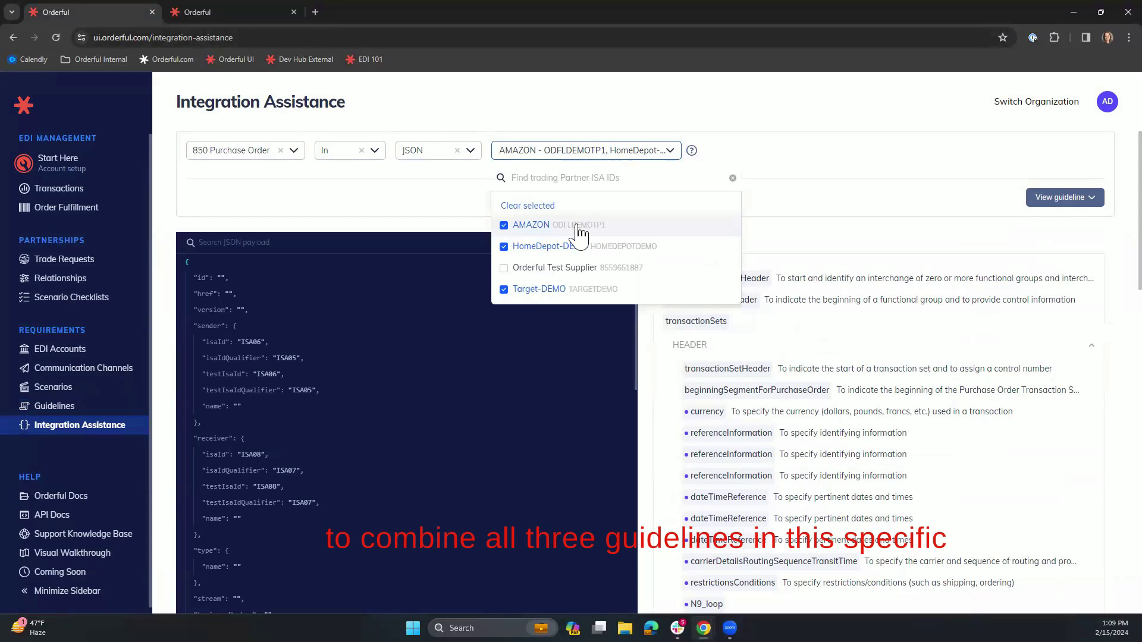
left_click(342, 221)
scroll(344, 309, "down", 3)
scroll(323, 345, "down", 8)
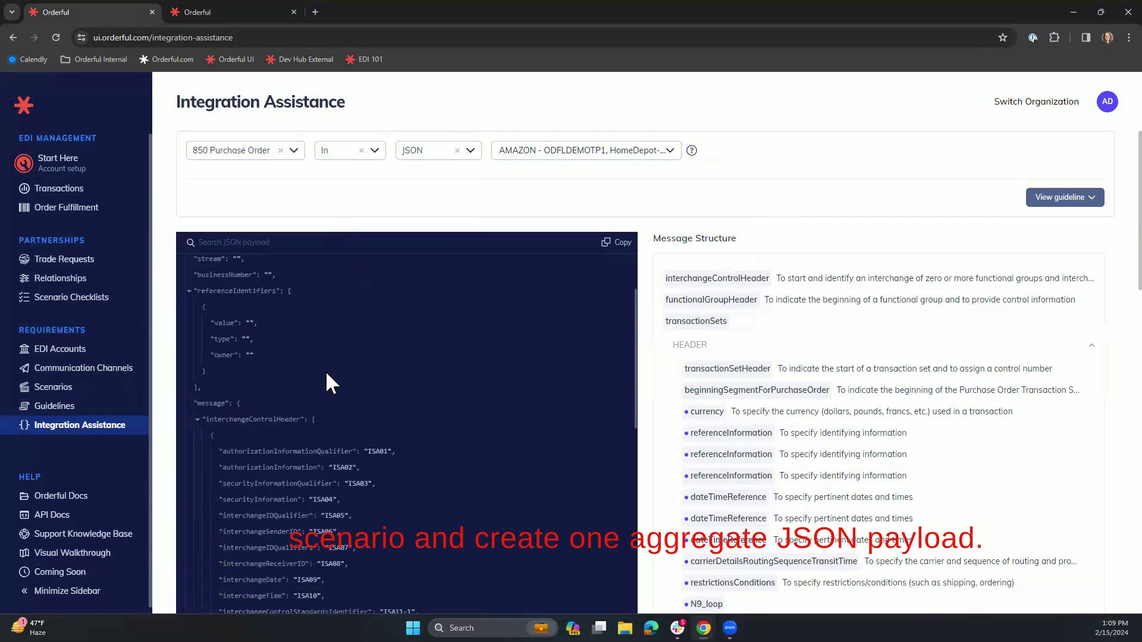
scroll(308, 374, "down", 10)
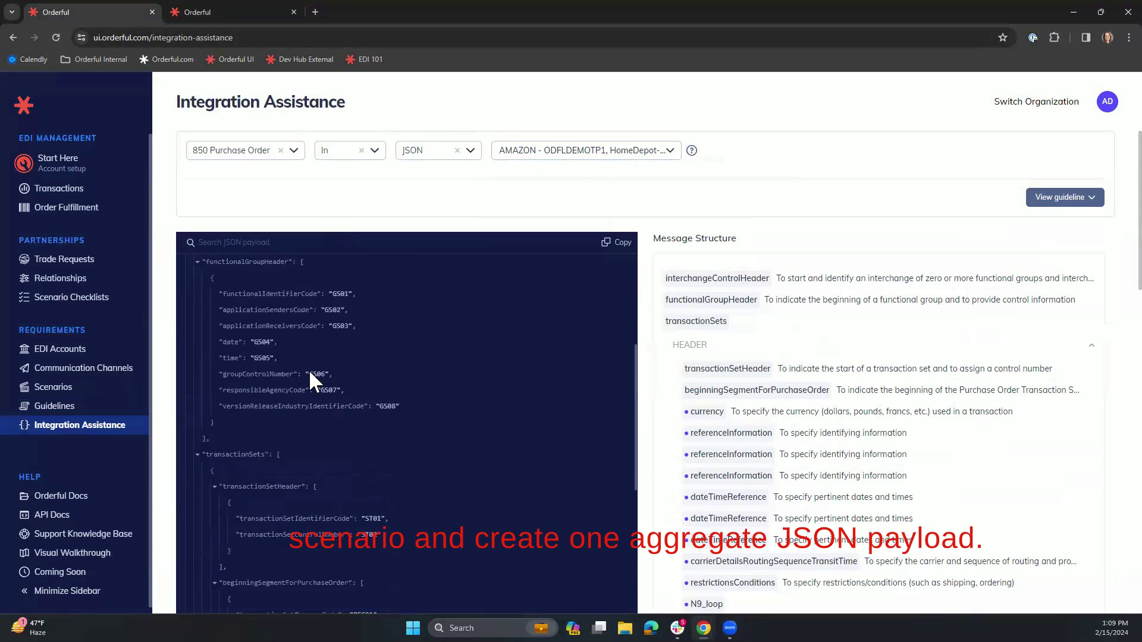
scroll(282, 365, "down", 6)
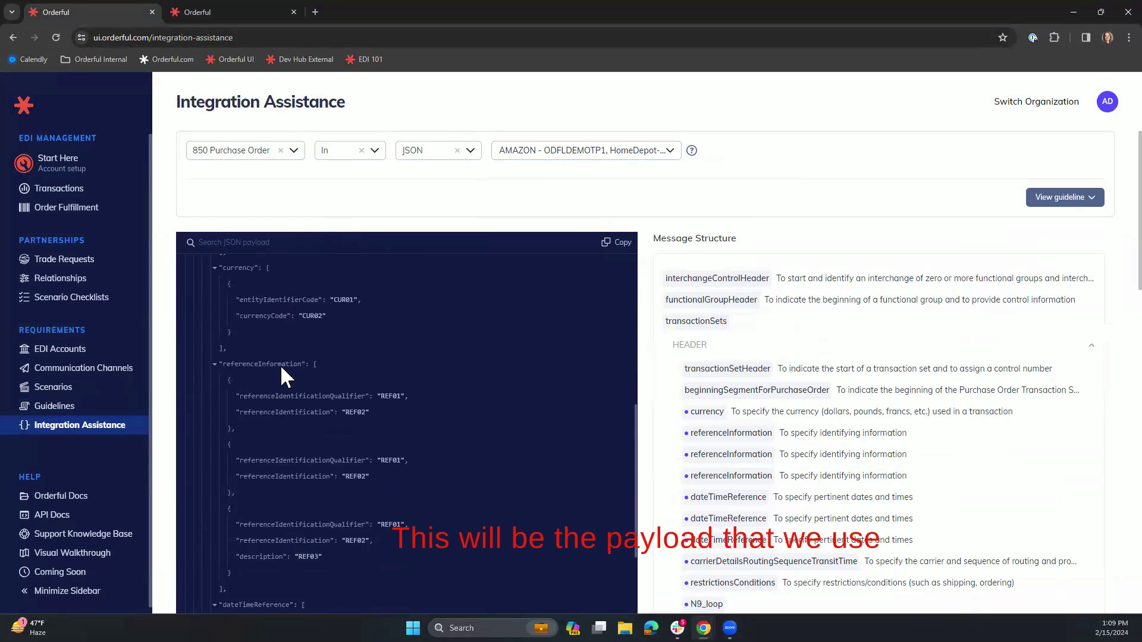
scroll(273, 367, "down", 5)
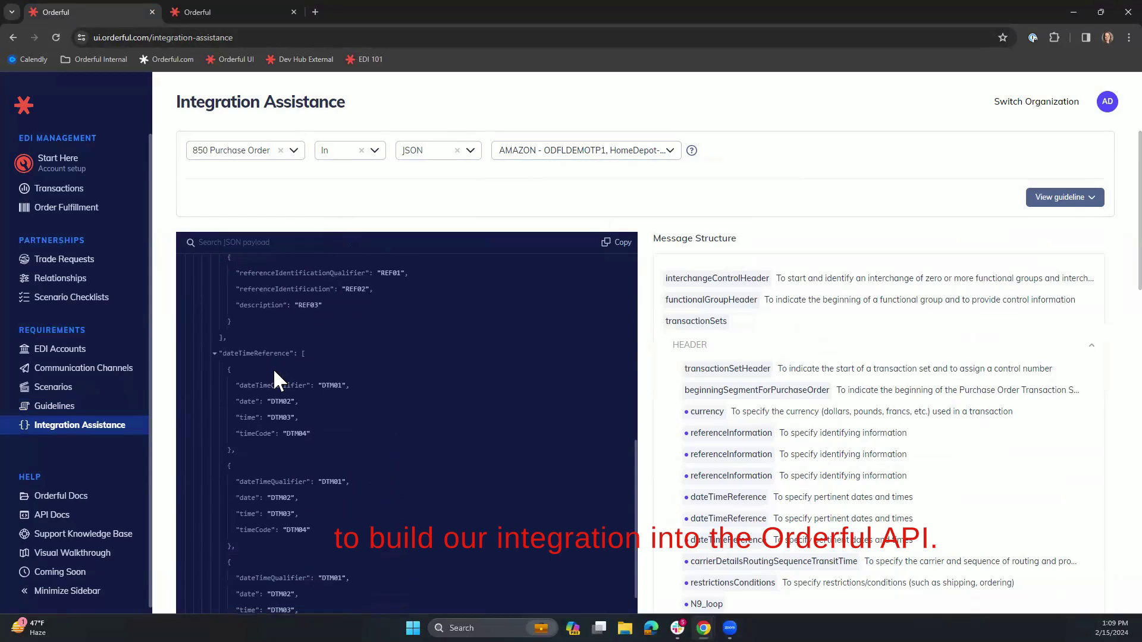
scroll(273, 373, "down", 1)
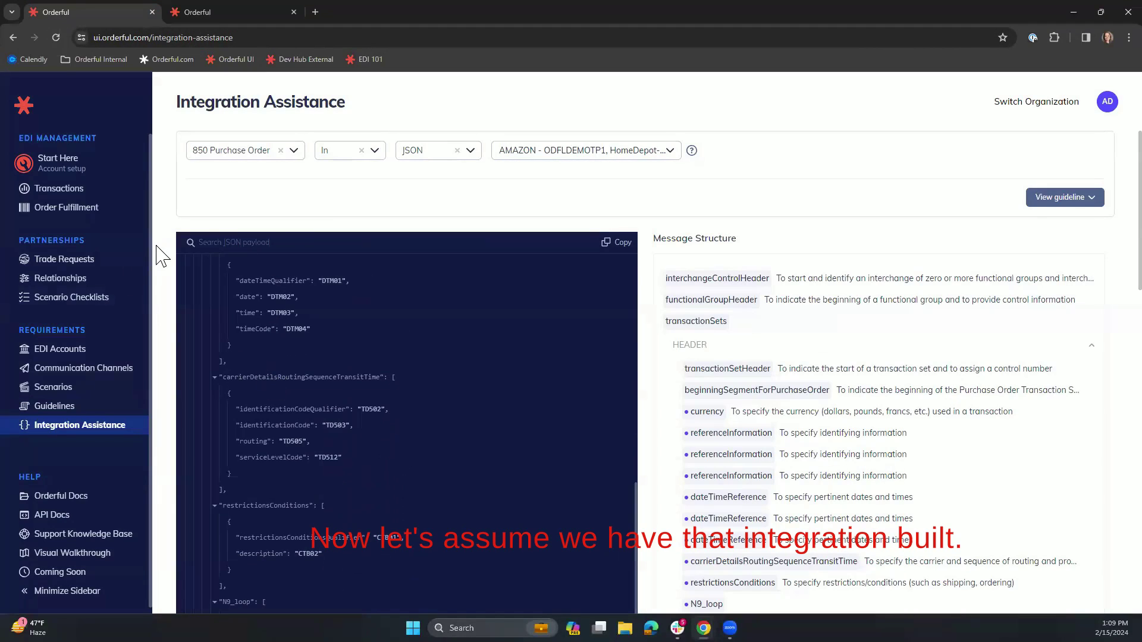
Step: Open the invalid outbound 856 Ship Notice/Manifest transaction to AMAZON and display its Rules Editor
left_click(85, 188)
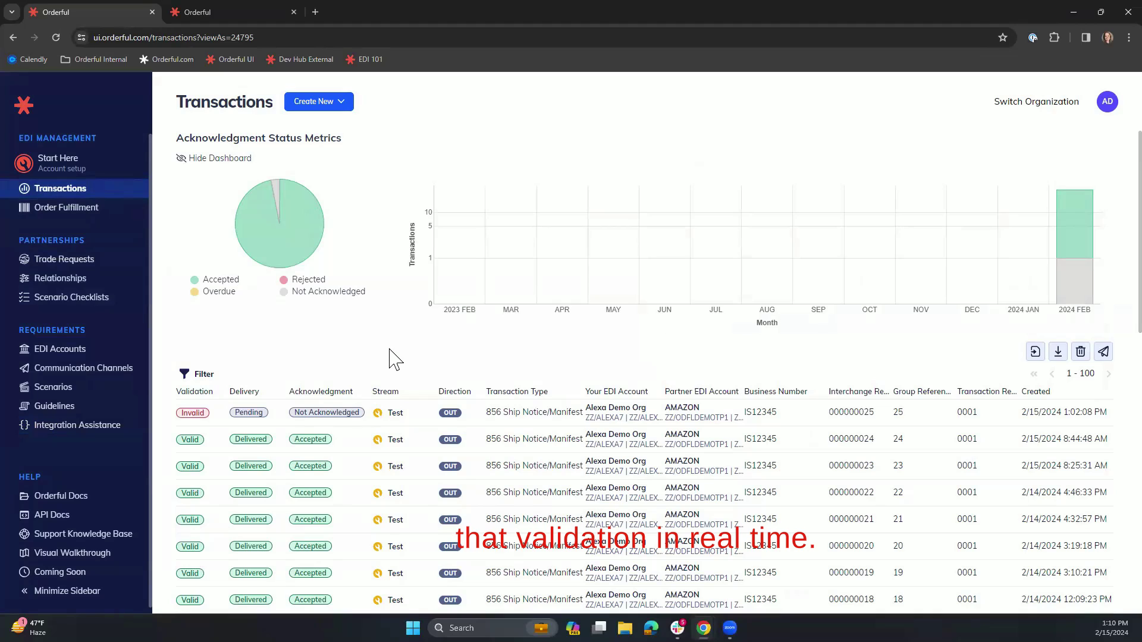
left_click(411, 419)
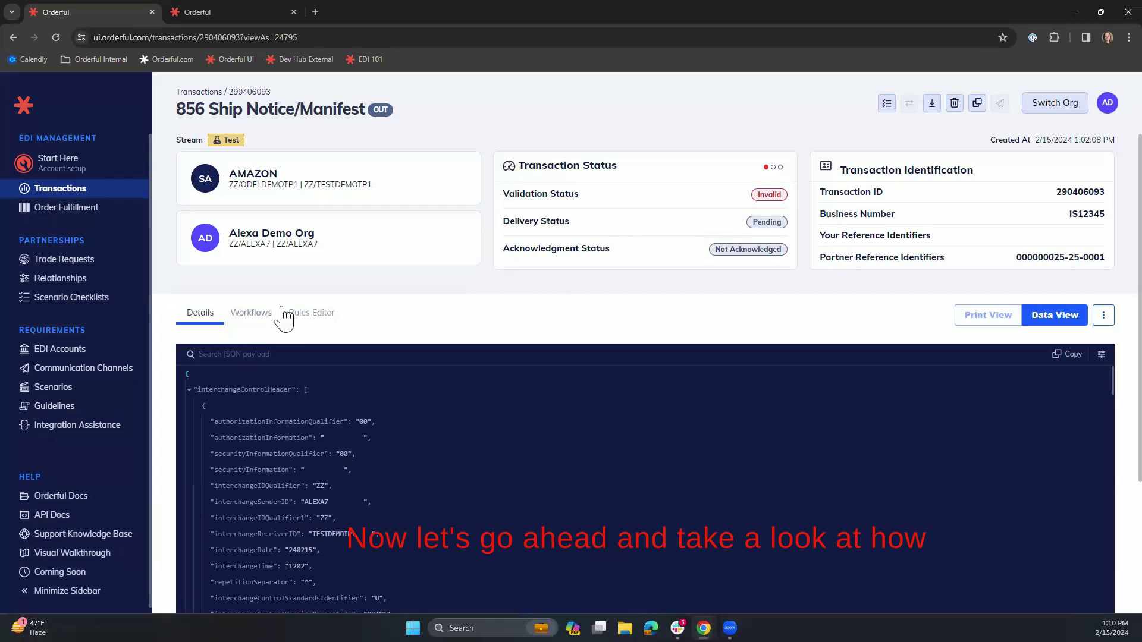
left_click(310, 313)
scroll(398, 295, "down", 2)
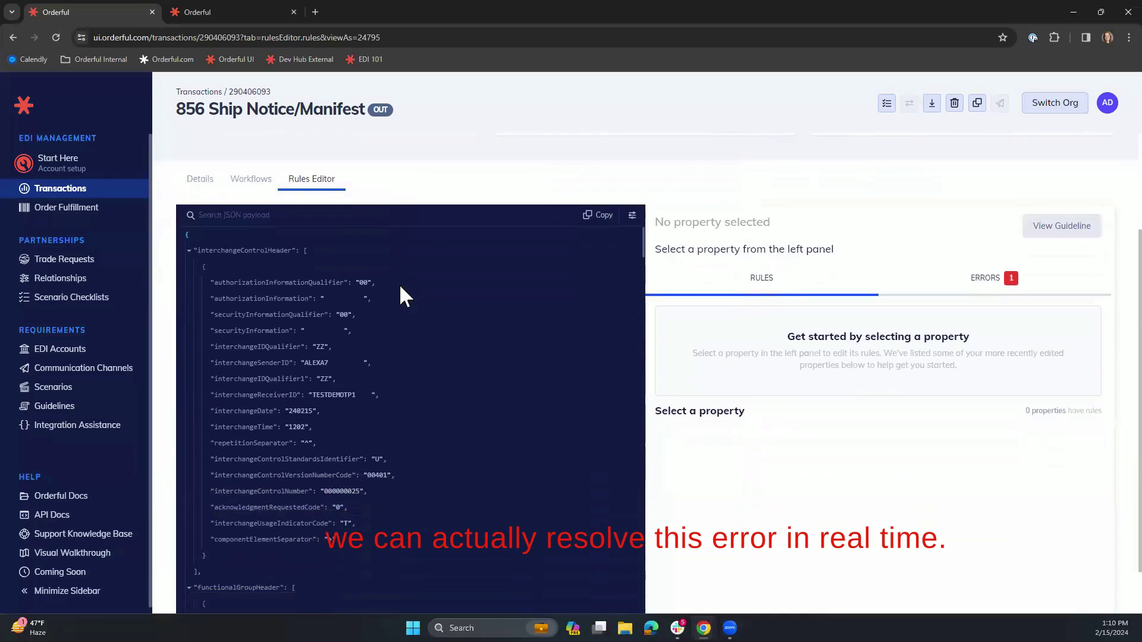
scroll(399, 284, "down", 1)
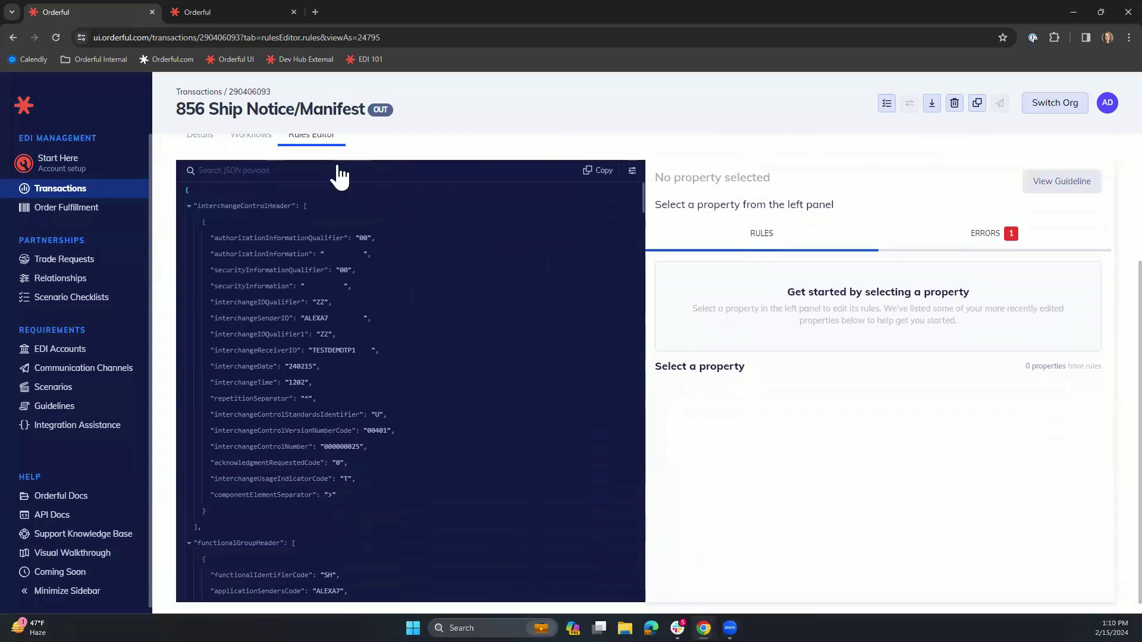
Step: Open the transaction's listed validation error and check which format the date property requires
left_click(1008, 240)
left_click(831, 297)
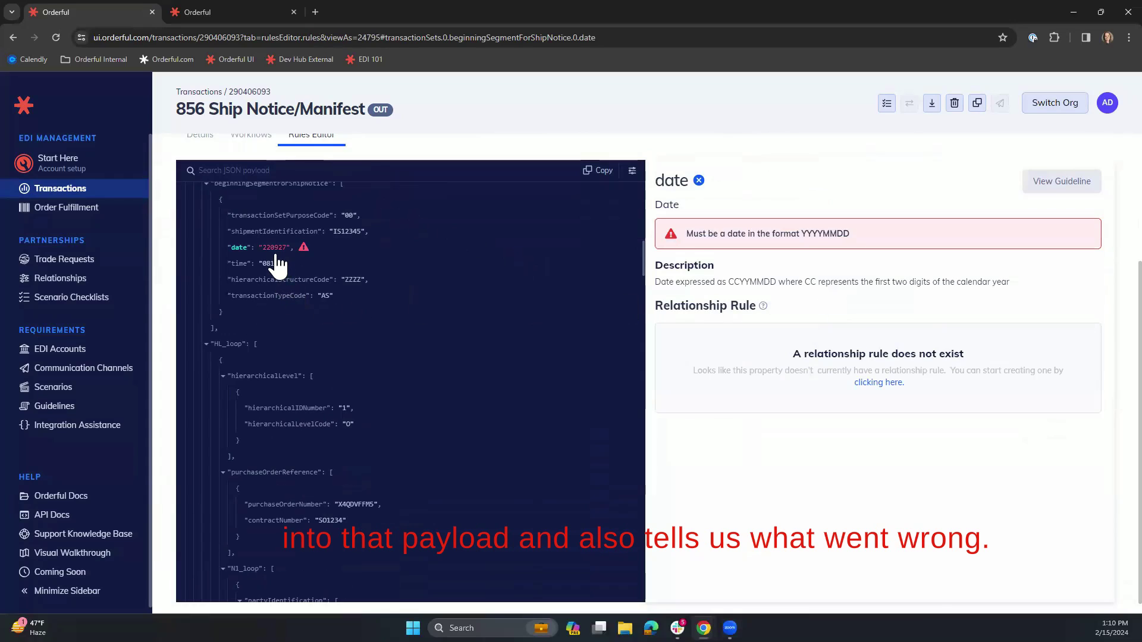
left_click_drag(851, 233, 799, 234)
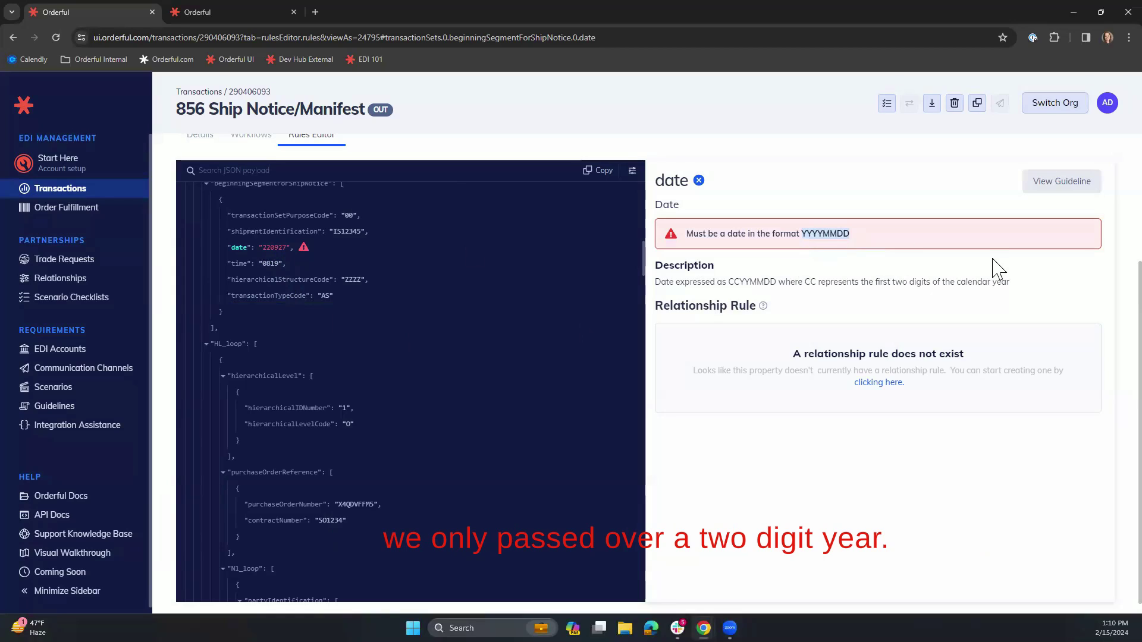
Step: Start a simple relationship rule for the date property with the FORMATDATE function
left_click(879, 384)
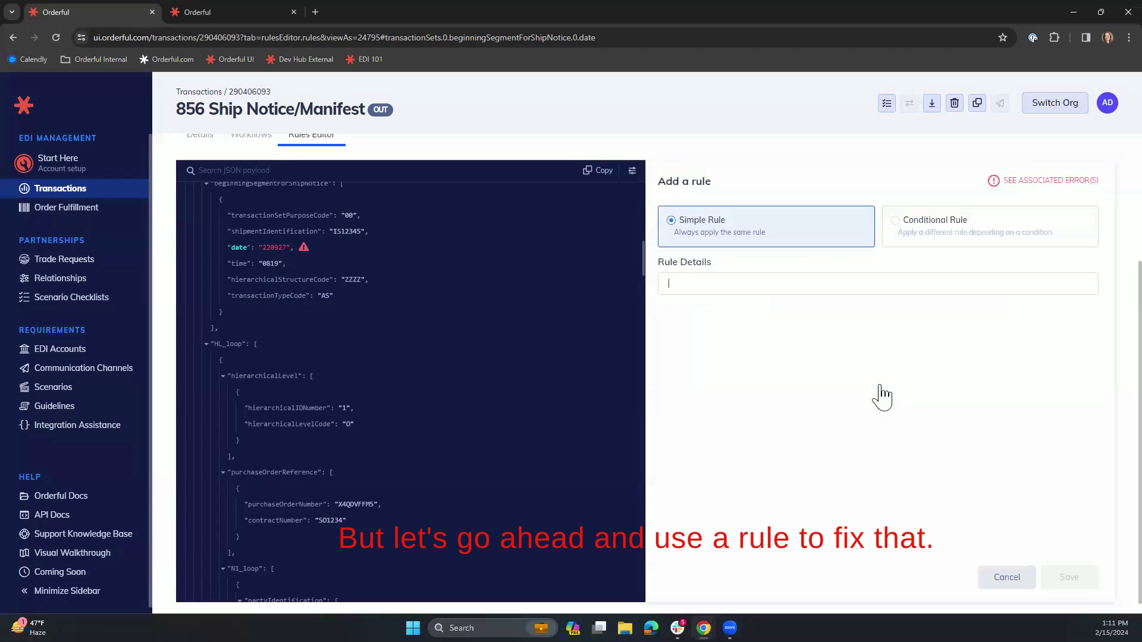
left_click(725, 283)
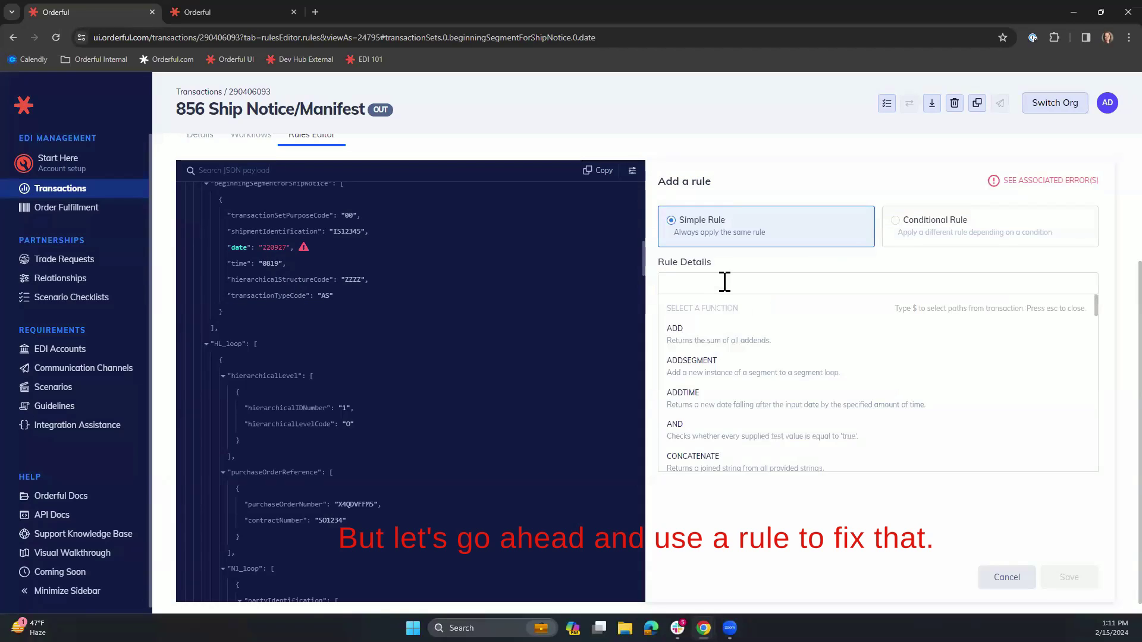
scroll(726, 375, "down", 3)
scroll(728, 378, "down", 4)
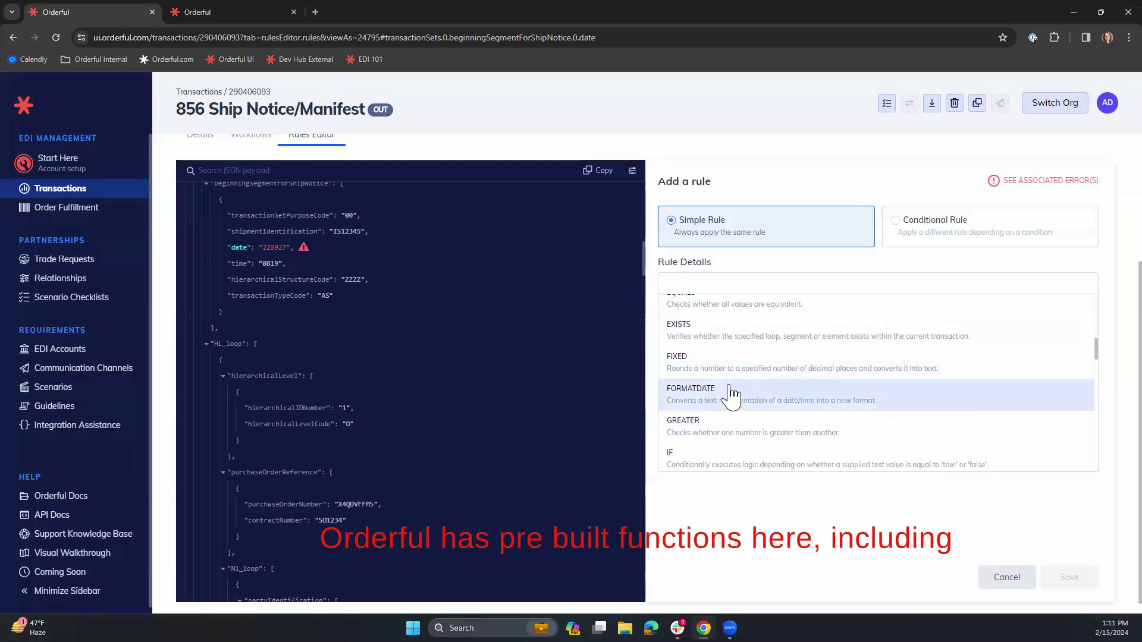
left_click(733, 394)
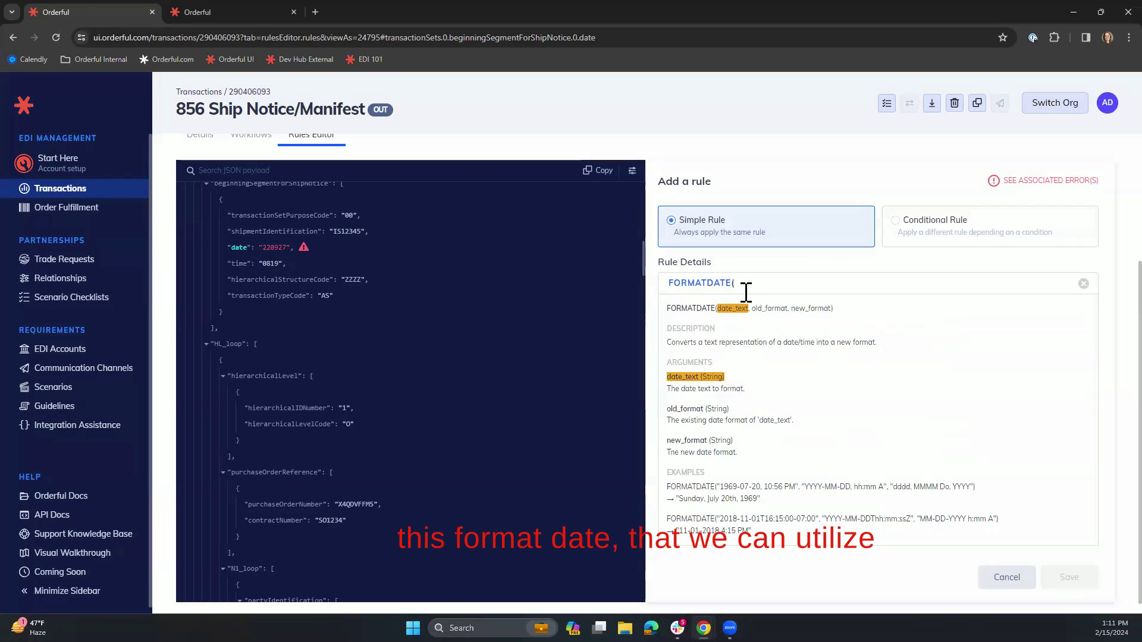
Step: Complete the rule as FORMATDATE(date,"YYMMDD","YYYYMMDD") and save it
left_click(744, 315)
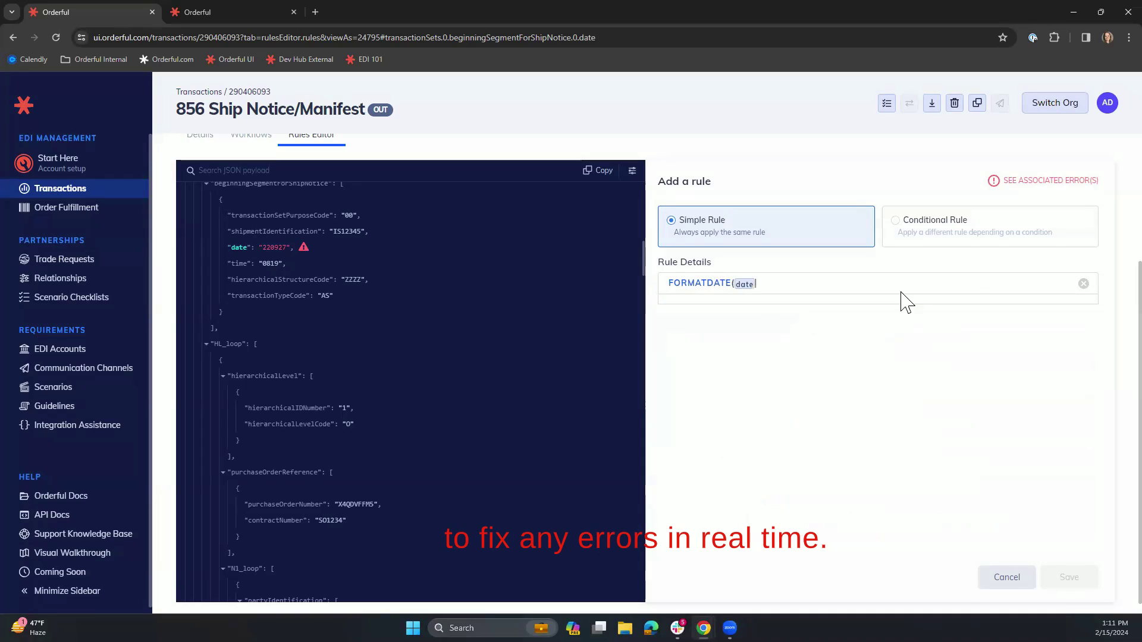
type(",\"YYMMDD")
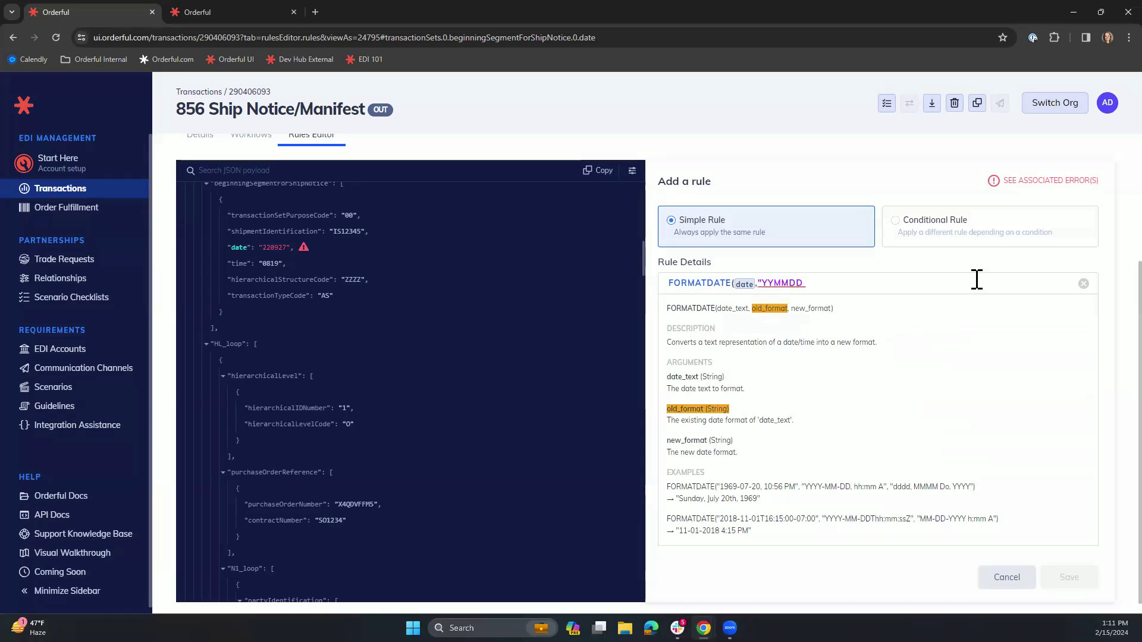
type("\",\"YYY")
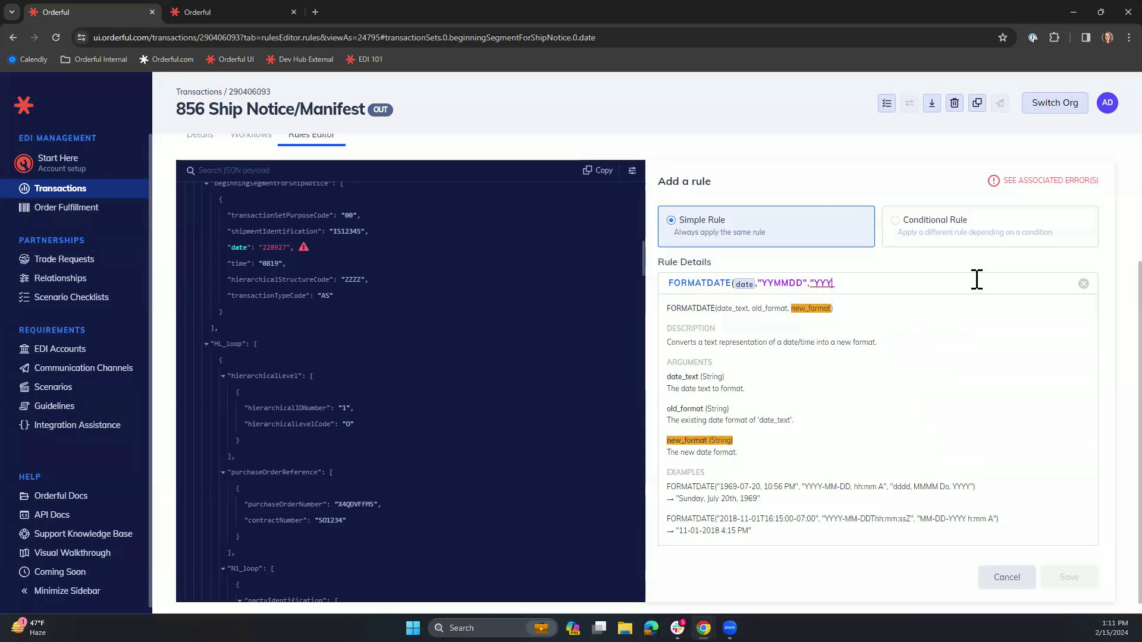
type("YMMDD\")")
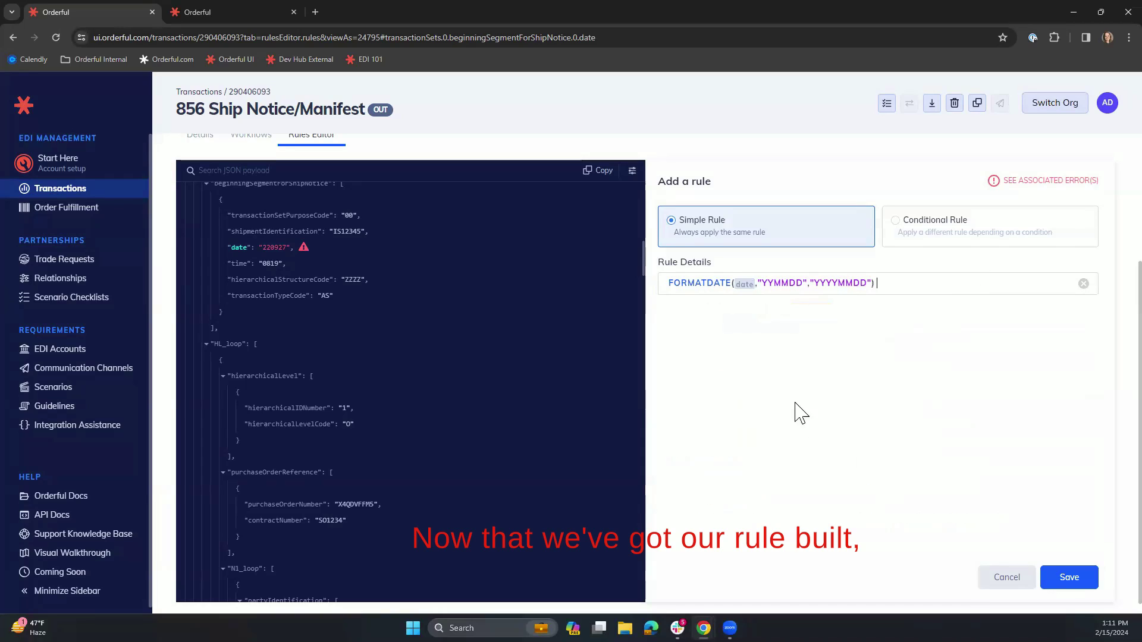
left_click(1066, 580)
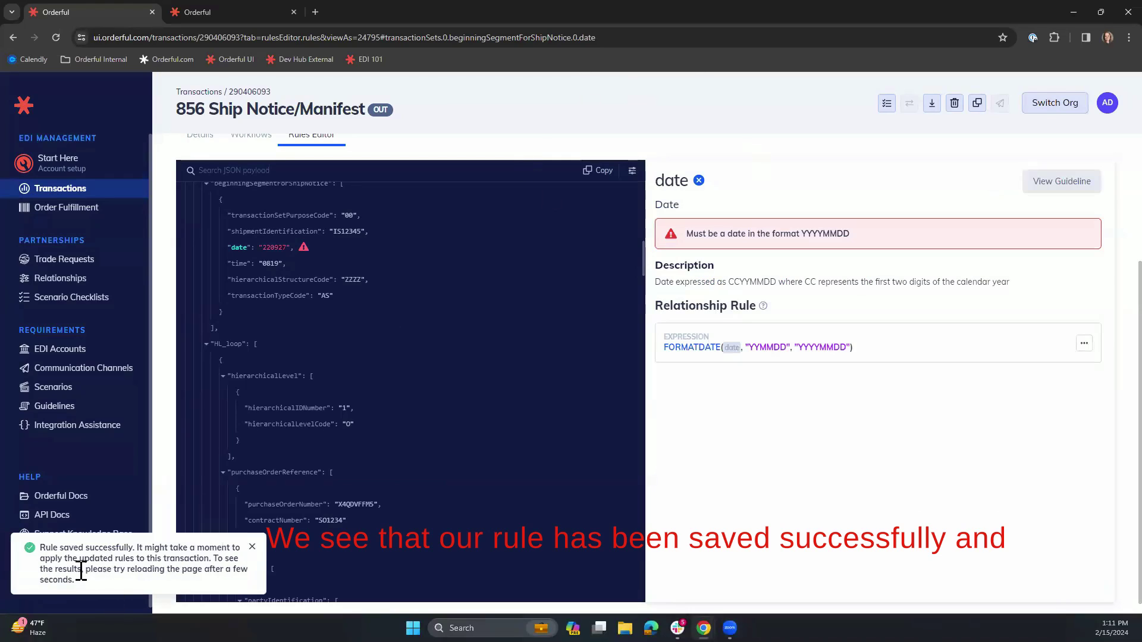
Step: Reload the transaction page and check the transaction status and the date in the payload
left_click(312, 37)
key("Return")
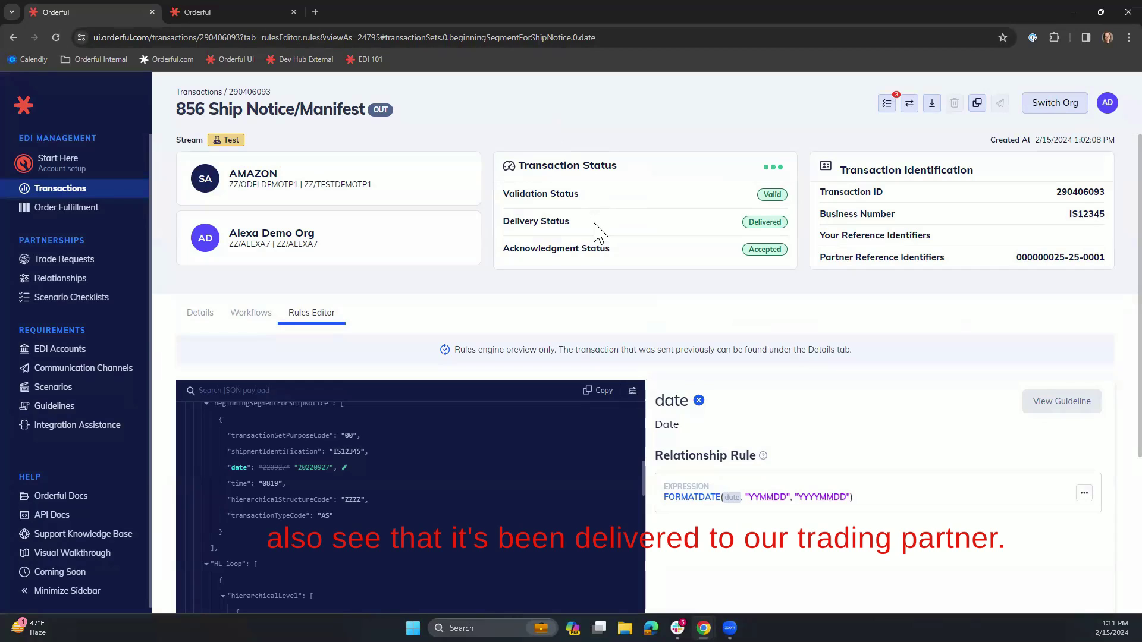
scroll(594, 225, "down", 3)
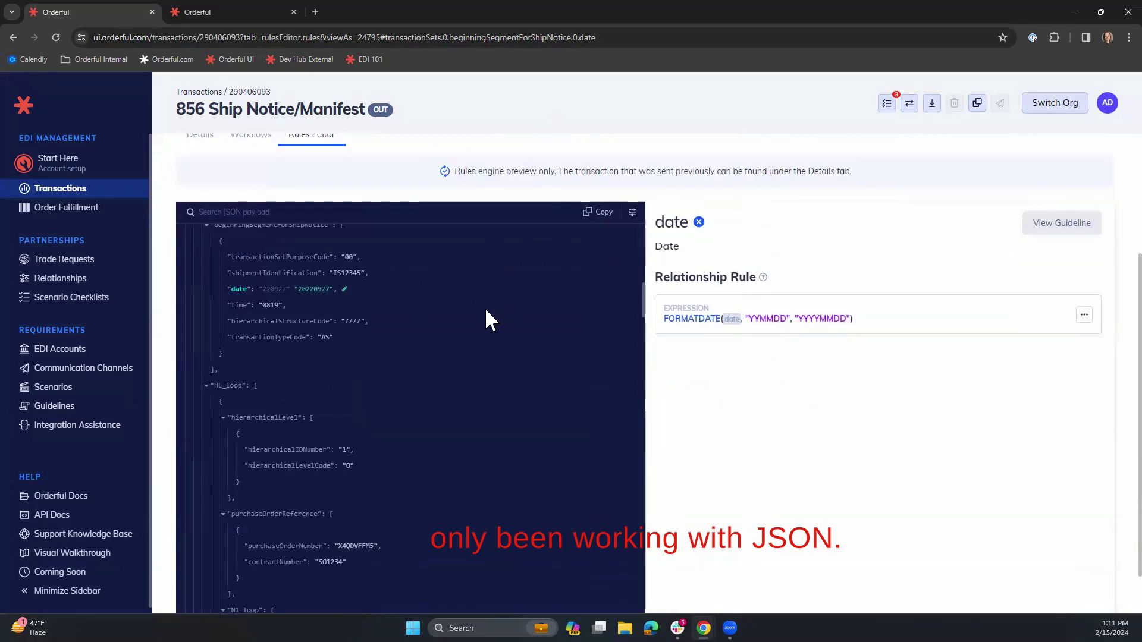
Step: Switch the payload's data format to AMAZON X12 4010
left_click(632, 212)
left_click(498, 281)
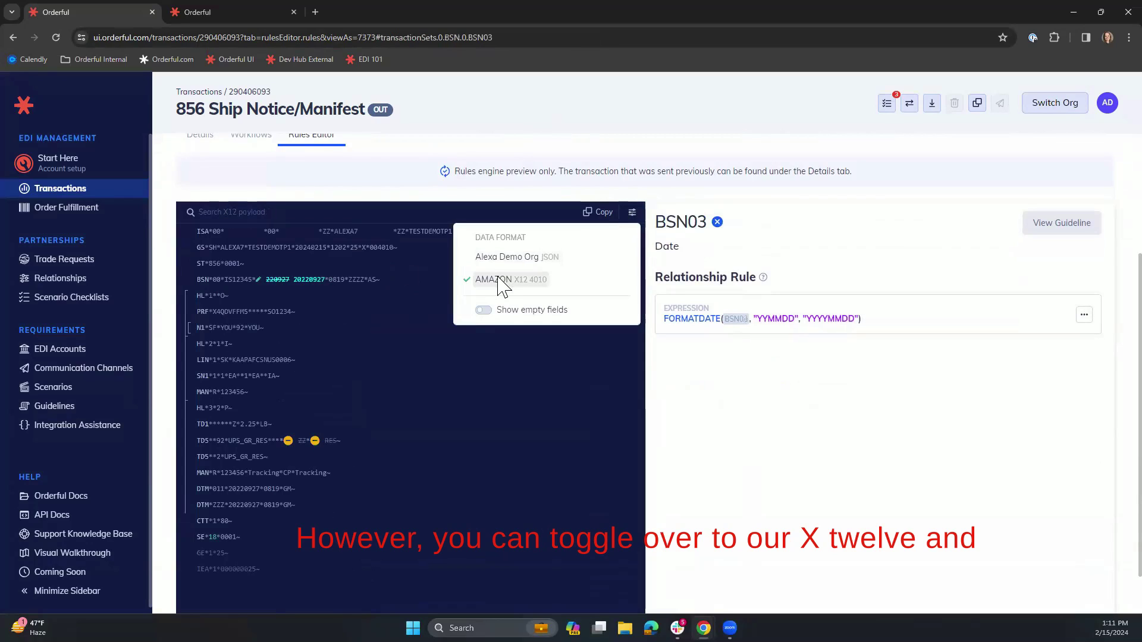
Step: Close the data format options and return to the transactions list to view the acknowledgment status dashboard
left_click(360, 178)
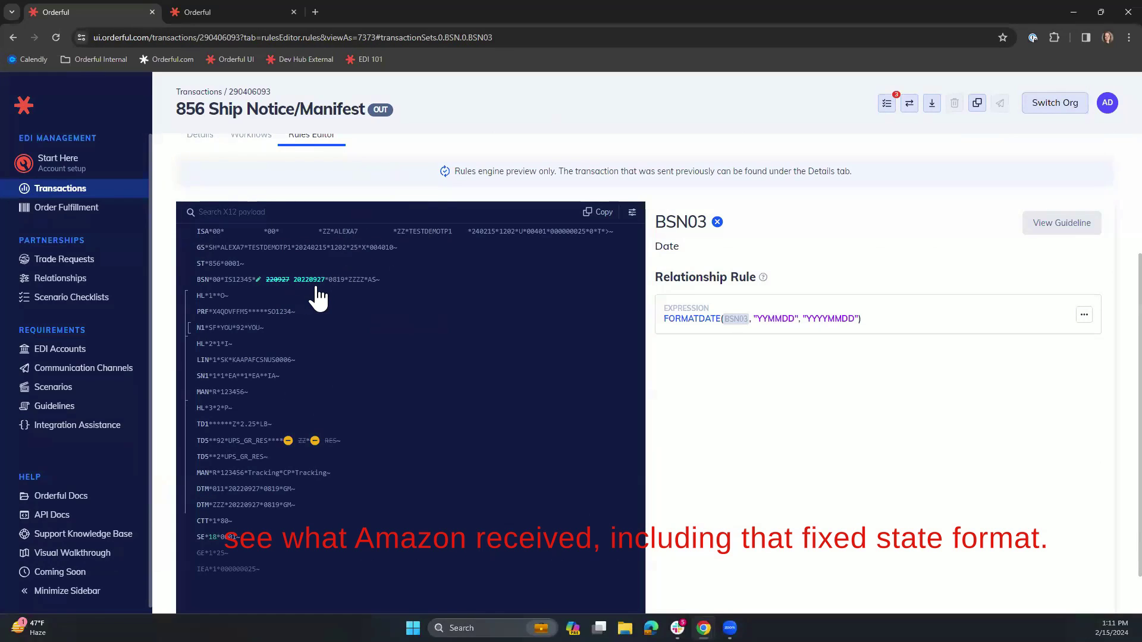
left_click(40, 191)
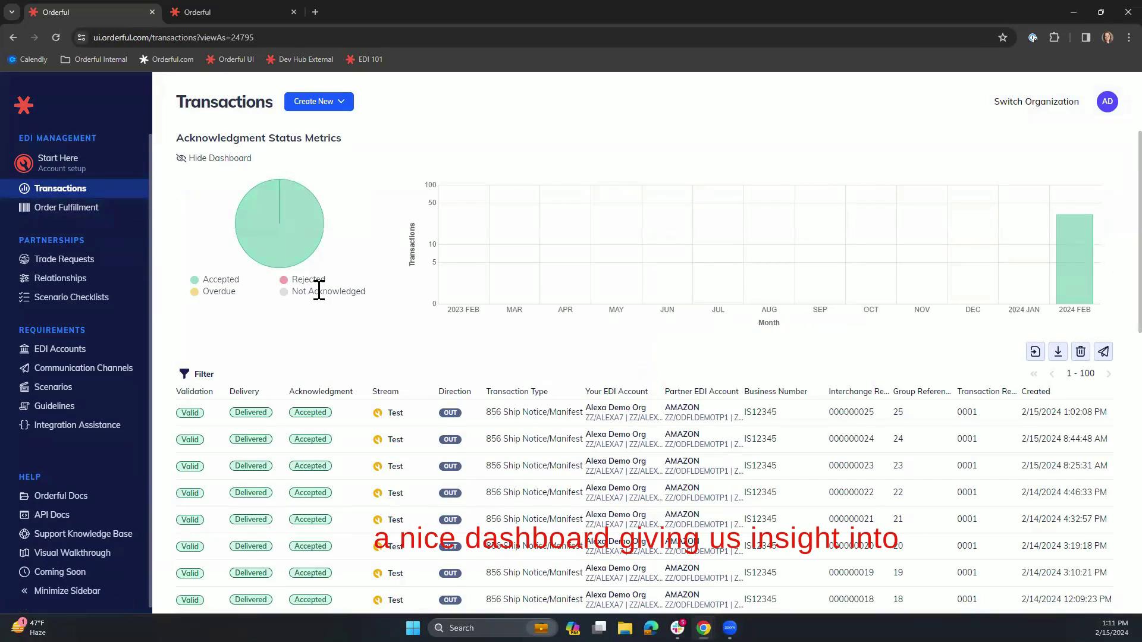
mouse_move(1094, 288)
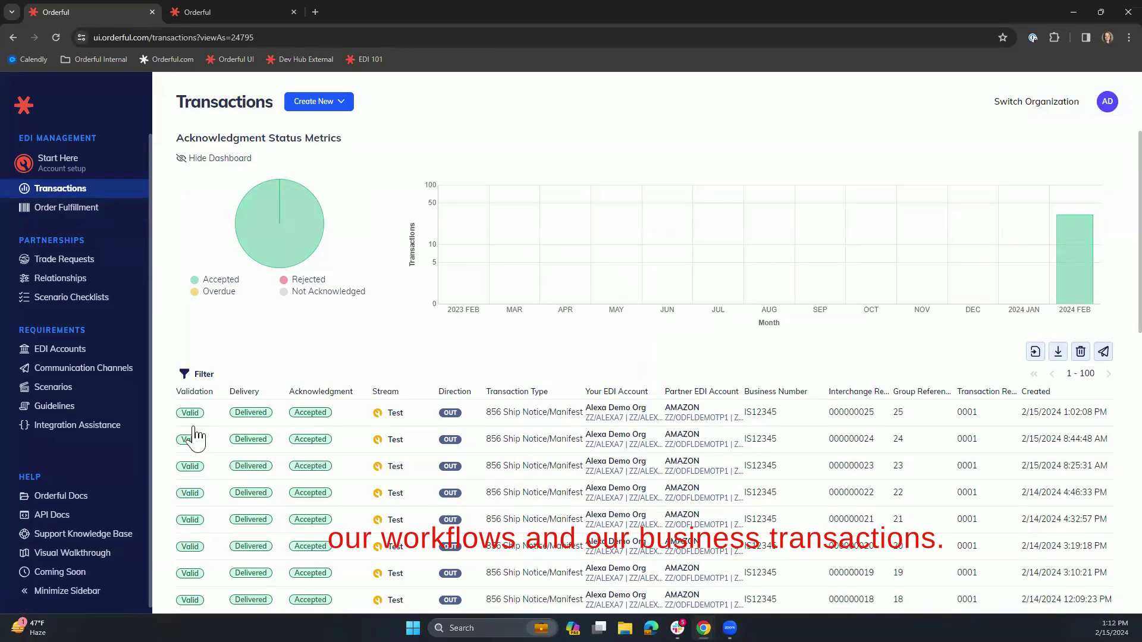
Step: Examine the transaction filter options, including transaction type and partner EDI account, and cancel without applying a filter
left_click(204, 374)
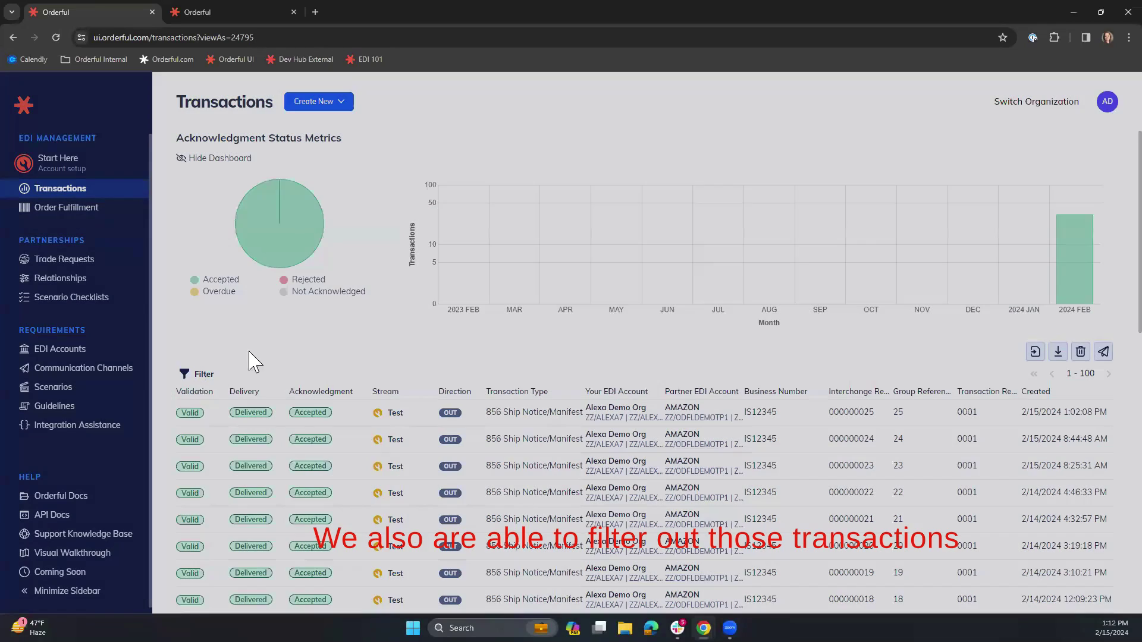
scroll(475, 375, "down", 2)
left_click(468, 373)
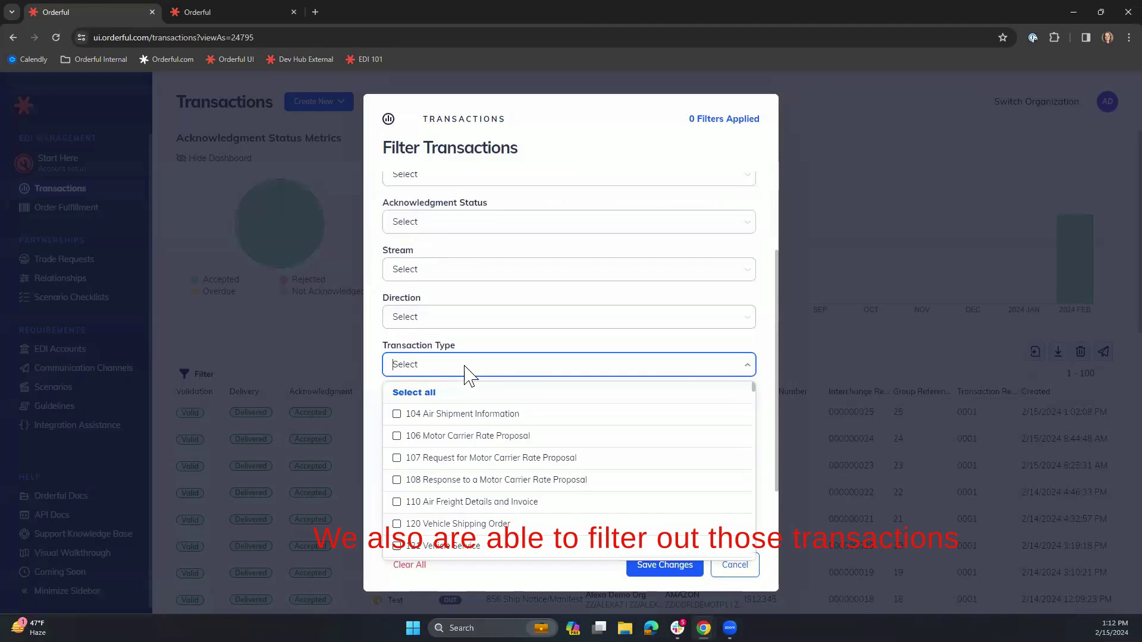
left_click(489, 356)
left_click(473, 461)
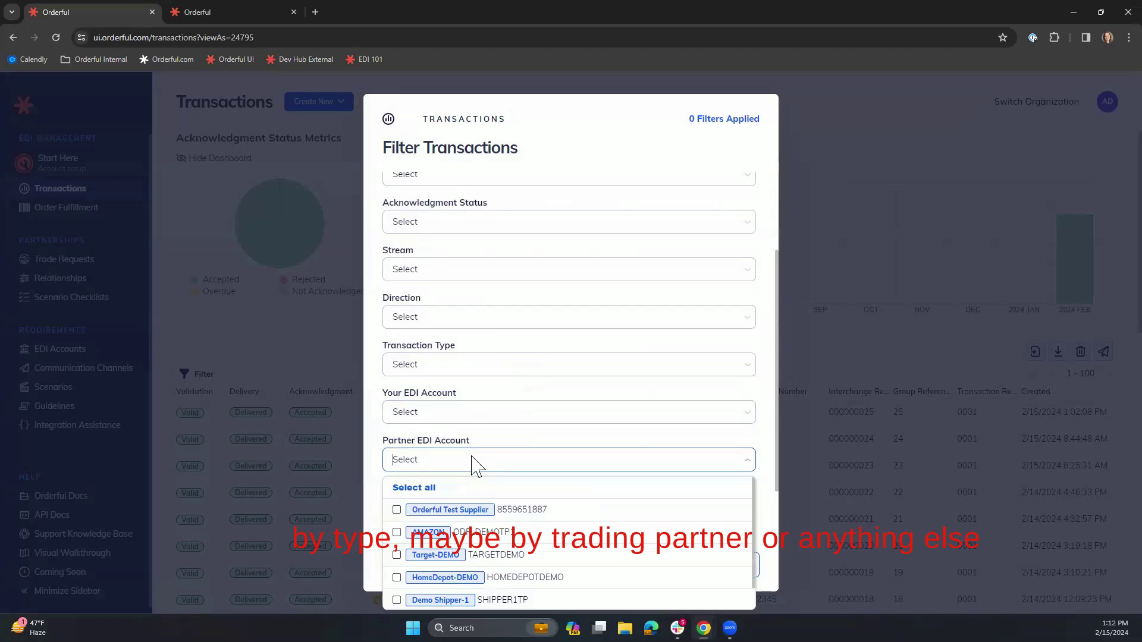
left_click(471, 463)
scroll(494, 433, "down", 2)
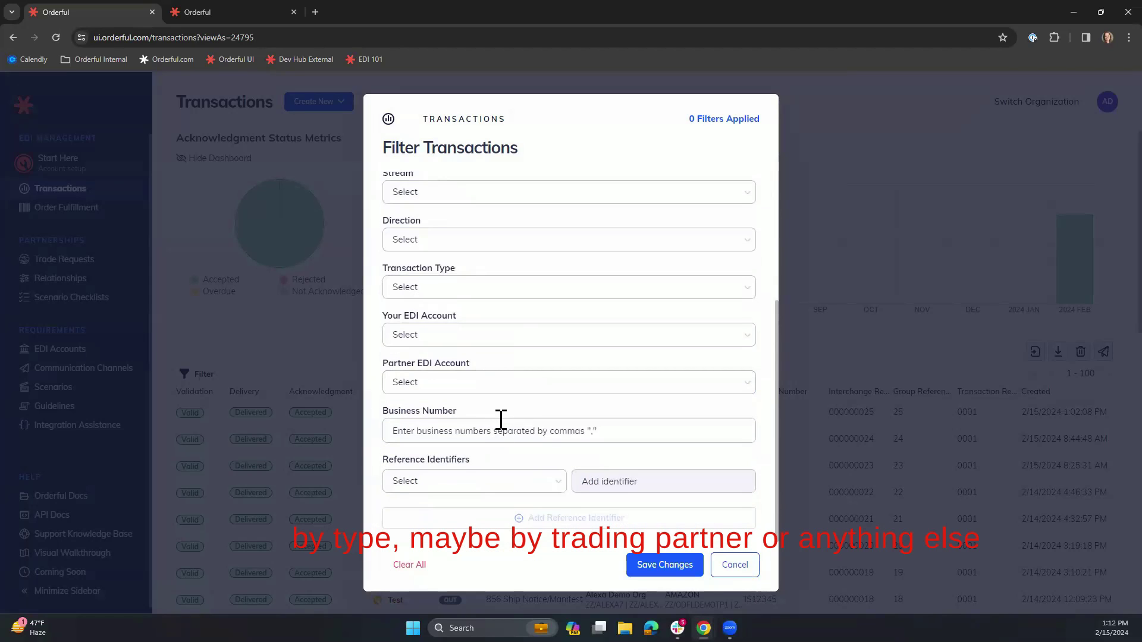
left_click(733, 566)
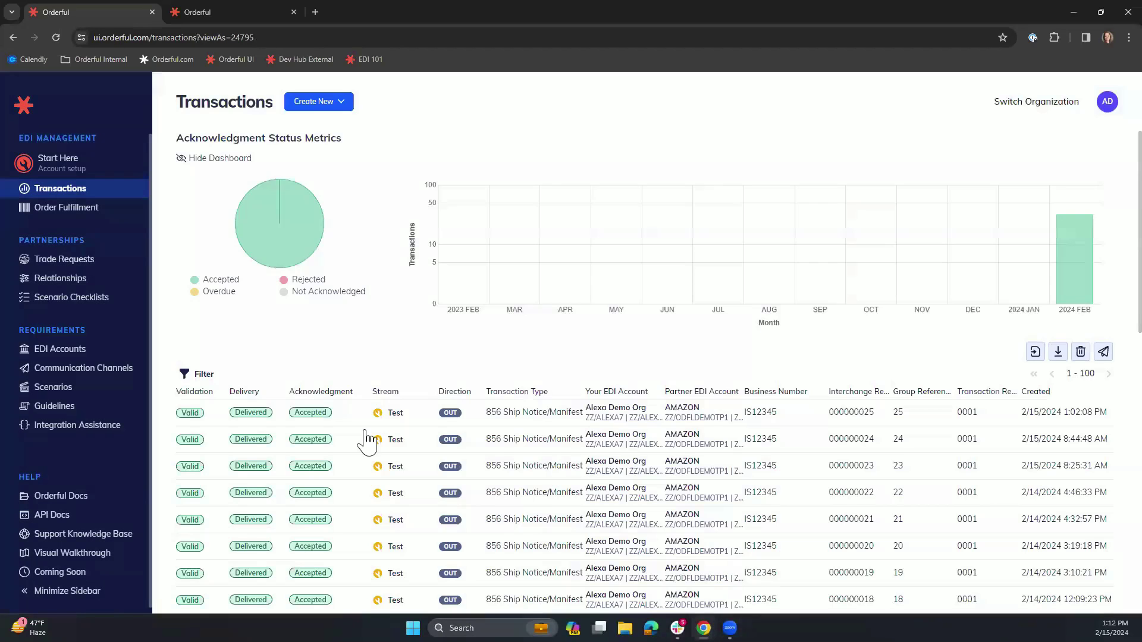
Step: View the Communication Channels page, and go back through the transactions list to the Start Here account setup page
left_click(88, 370)
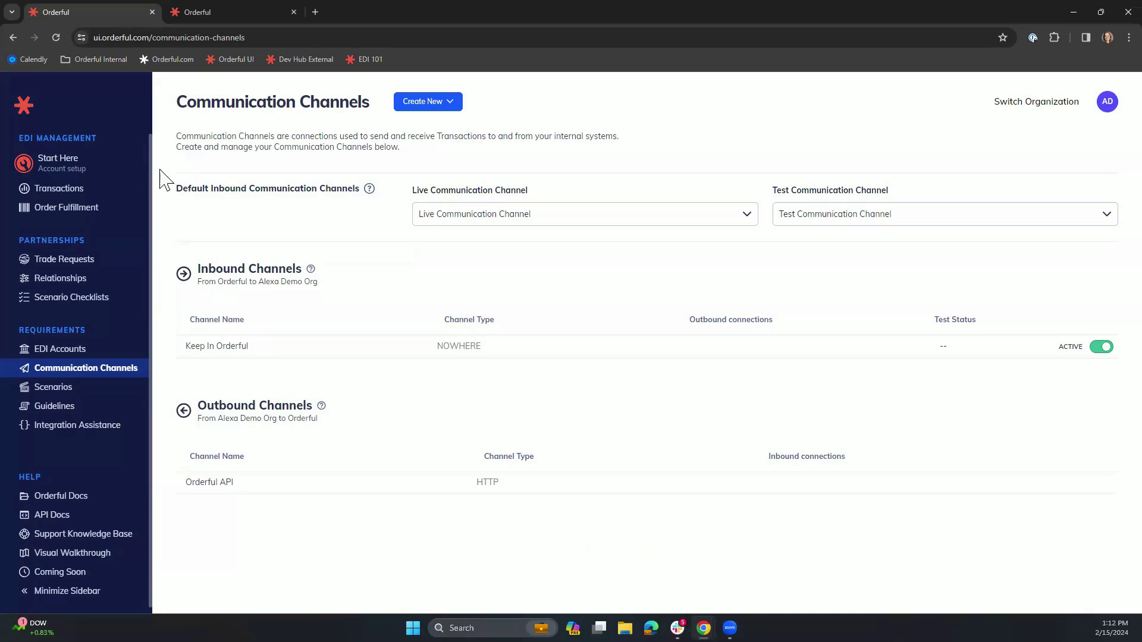
left_click(106, 189)
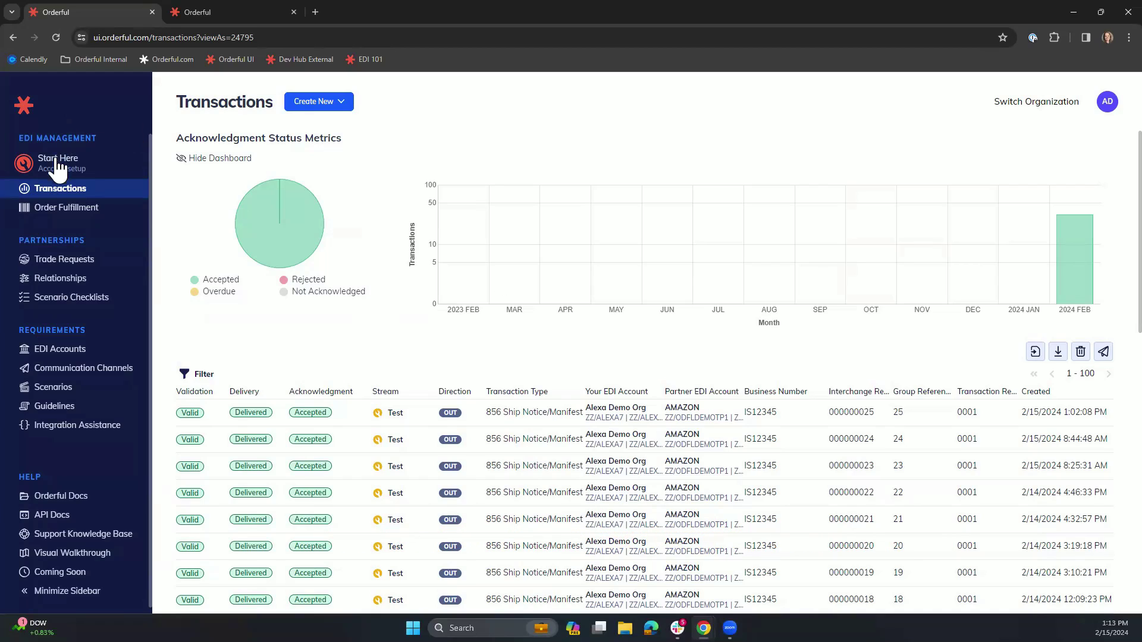
left_click(57, 160)
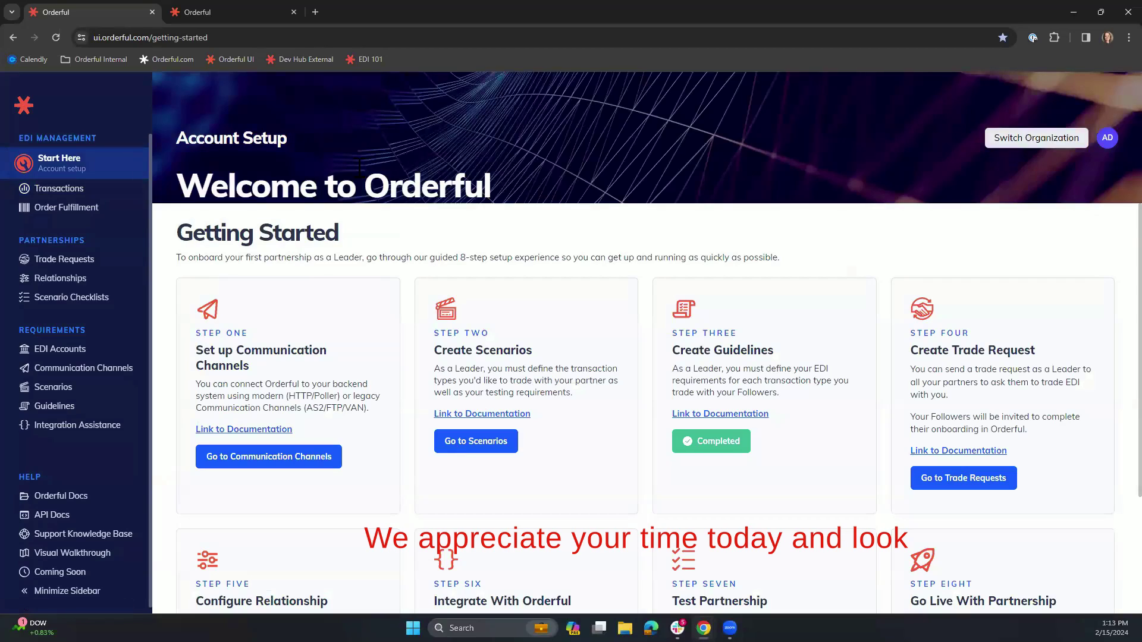